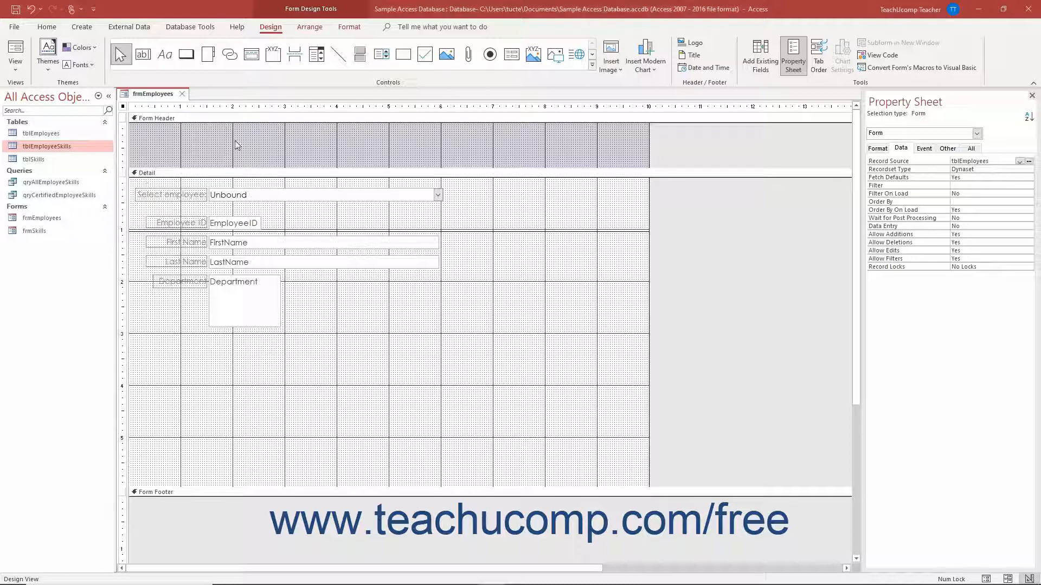
Start a form with the Form Wizard using all fields of tblEmployeeSkills and the Tabular layout
left_click(83, 27)
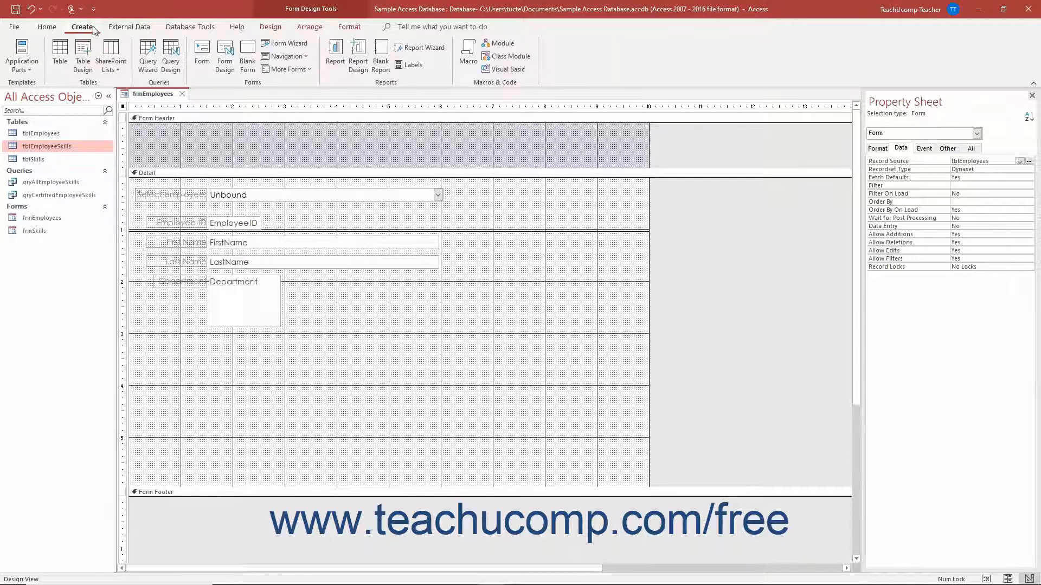
left_click(272, 40)
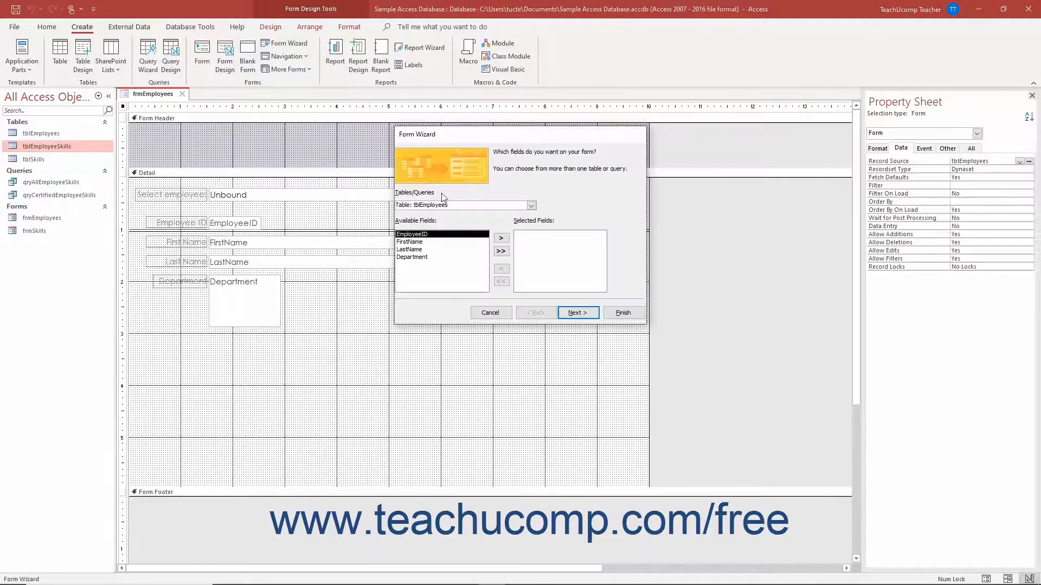
left_click(529, 206)
left_click(515, 222)
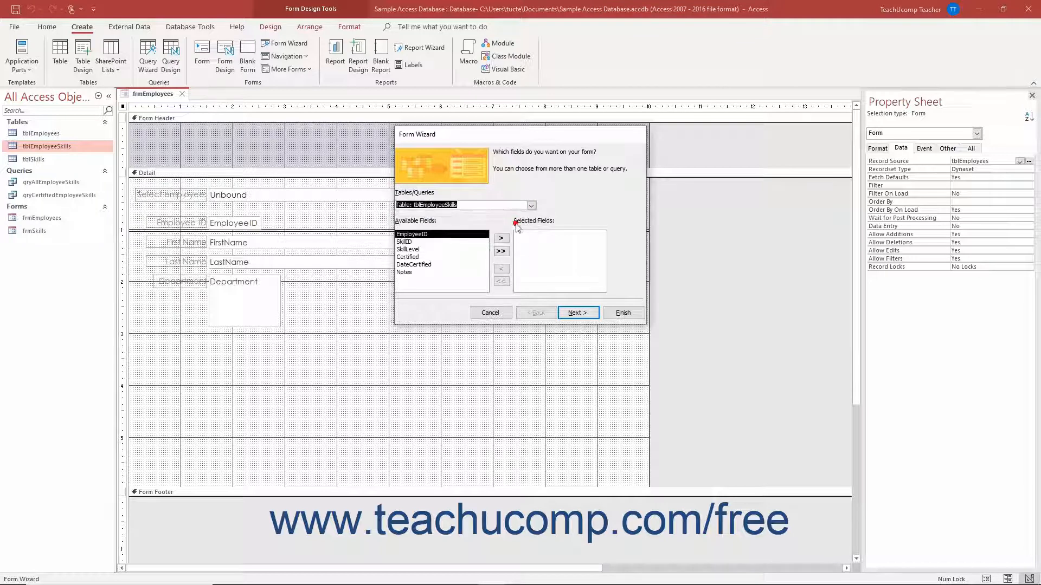
left_click(501, 251)
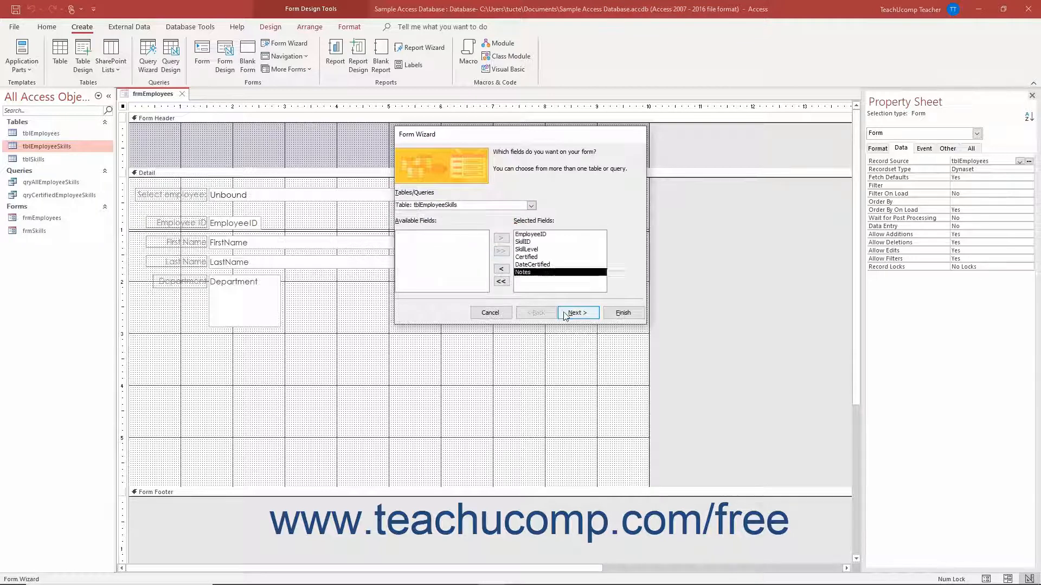
left_click(578, 313)
left_click(553, 197)
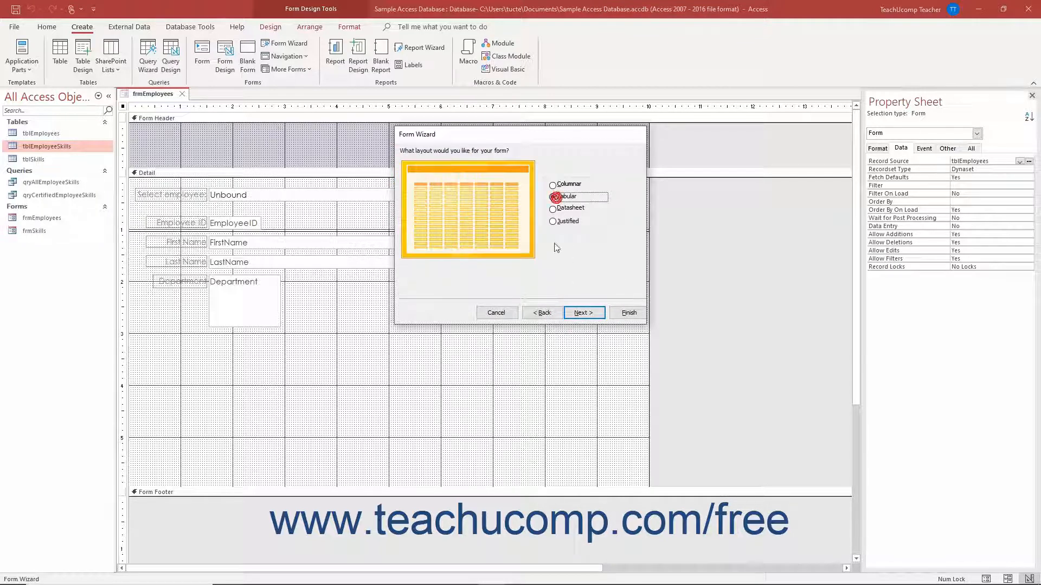
left_click(569, 314)
Title the new form subfrmEmployeeSkills and finish the wizard with the option to modify the form's design
double_click(547, 164)
key("Delete")
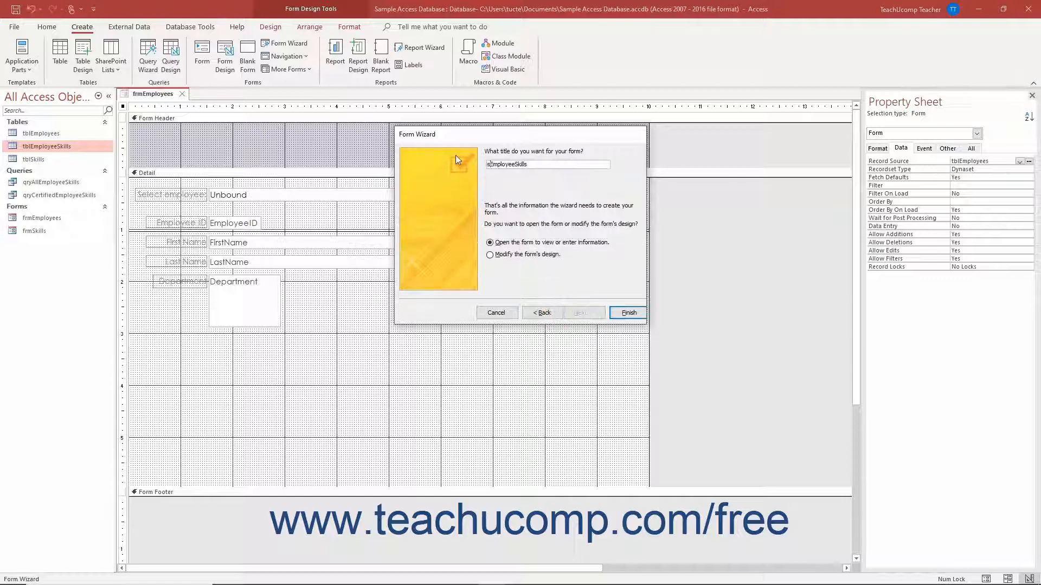
type("subfrmEmployeeSkills")
left_click(505, 254)
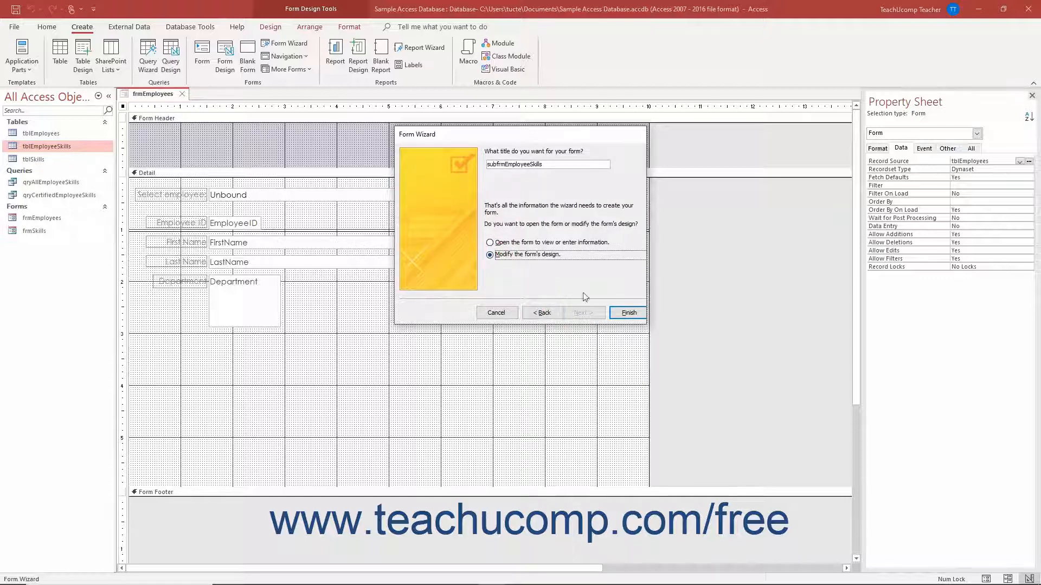
left_click(627, 313)
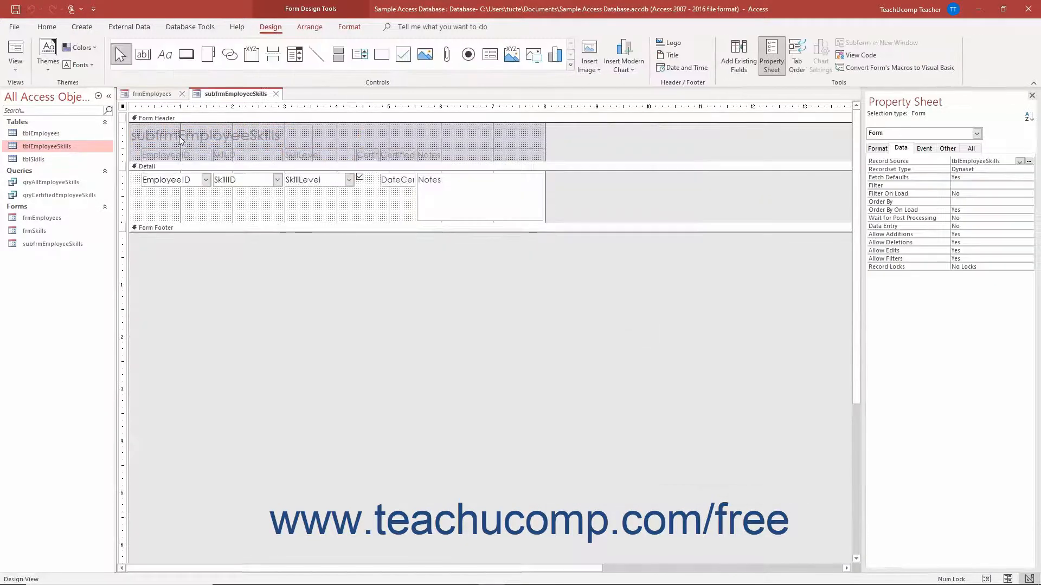
Change the title label in the form header of subfrmEmployeeSkills to "Employee Skills"
left_click(179, 135)
left_click(179, 136)
left_click_drag(179, 136, 131, 135)
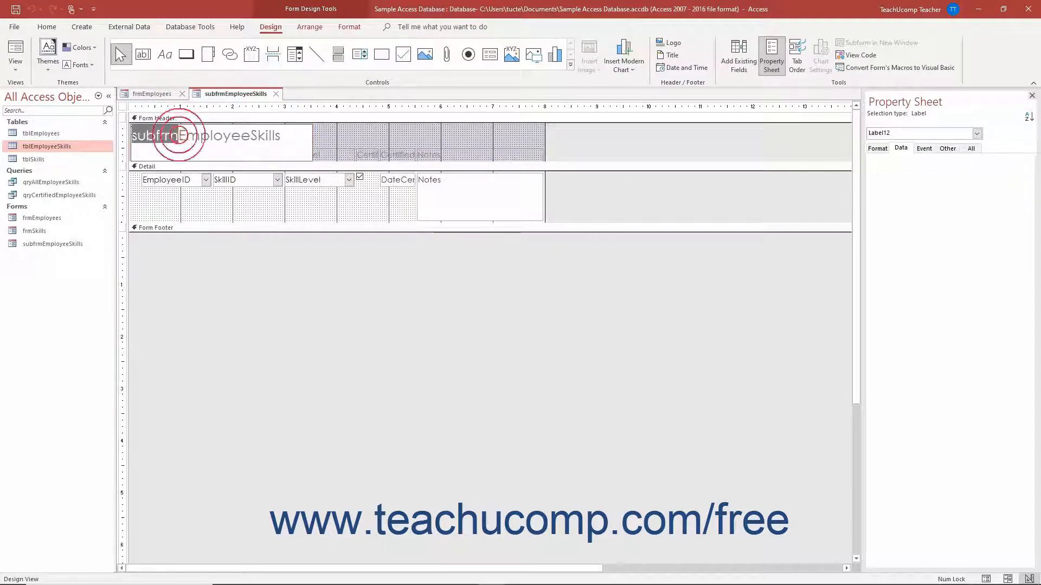
key("Delete")
key("Right")
key("Right")
key("Right")
key("Right")
key("Right")
key("Right")
key("Right")
key("Right")
left_click(369, 144)
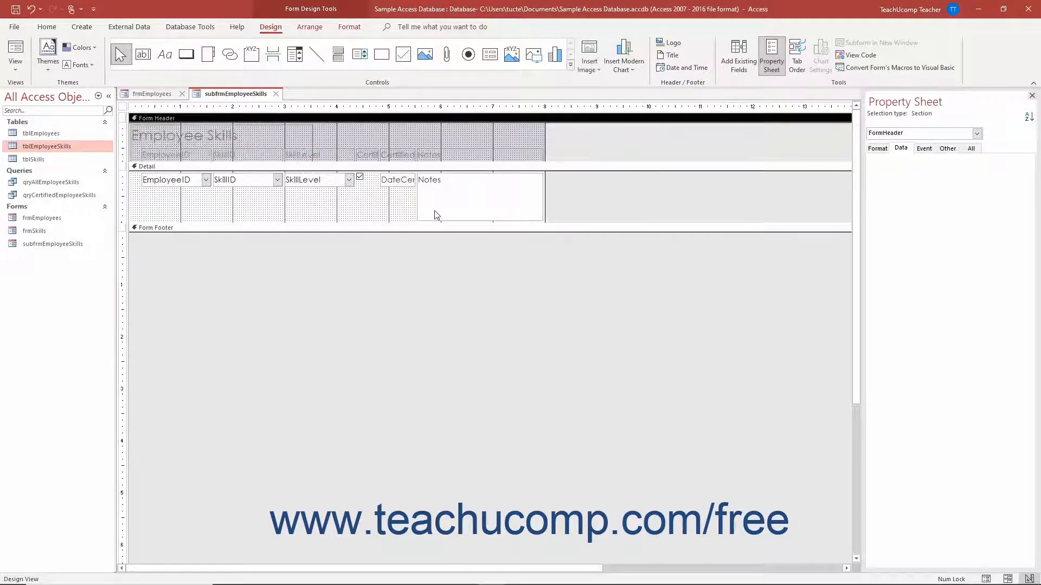
Shrink the Notes text box and the Detail section of subfrmEmployeeSkills to about one text line high, and save and close the form
left_click(170, 97)
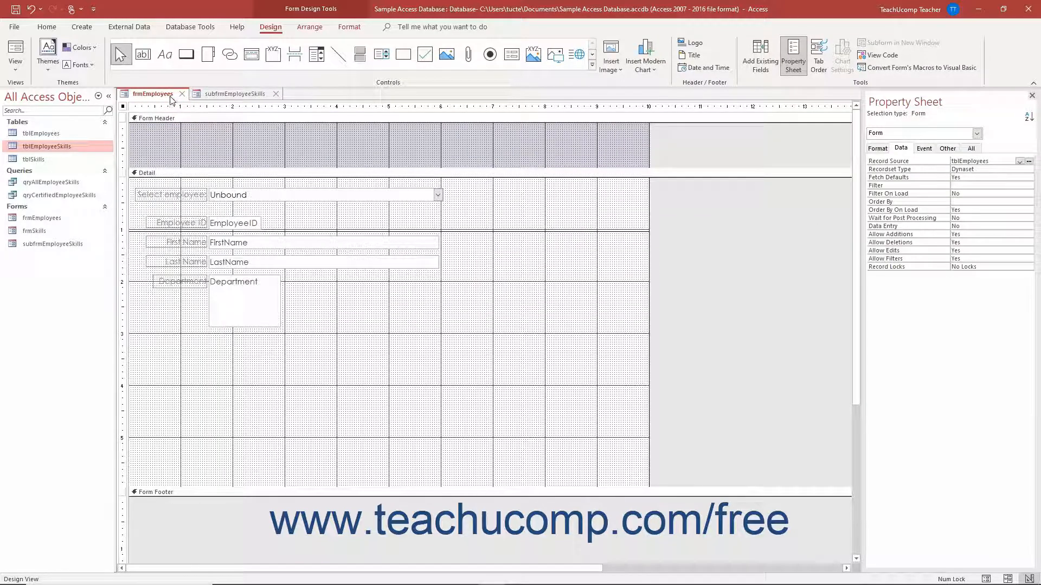
left_click(245, 97)
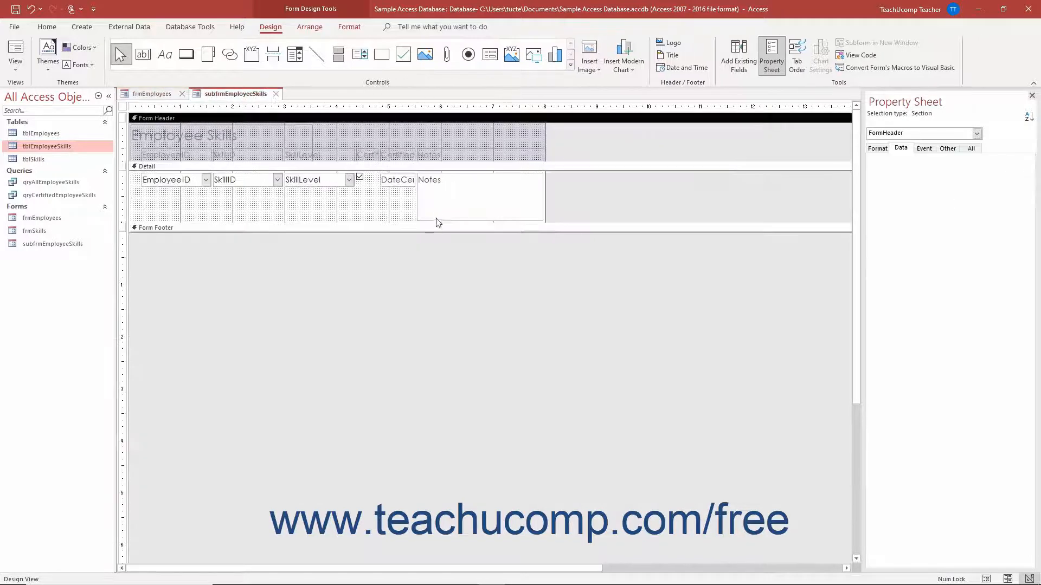
left_click(438, 209)
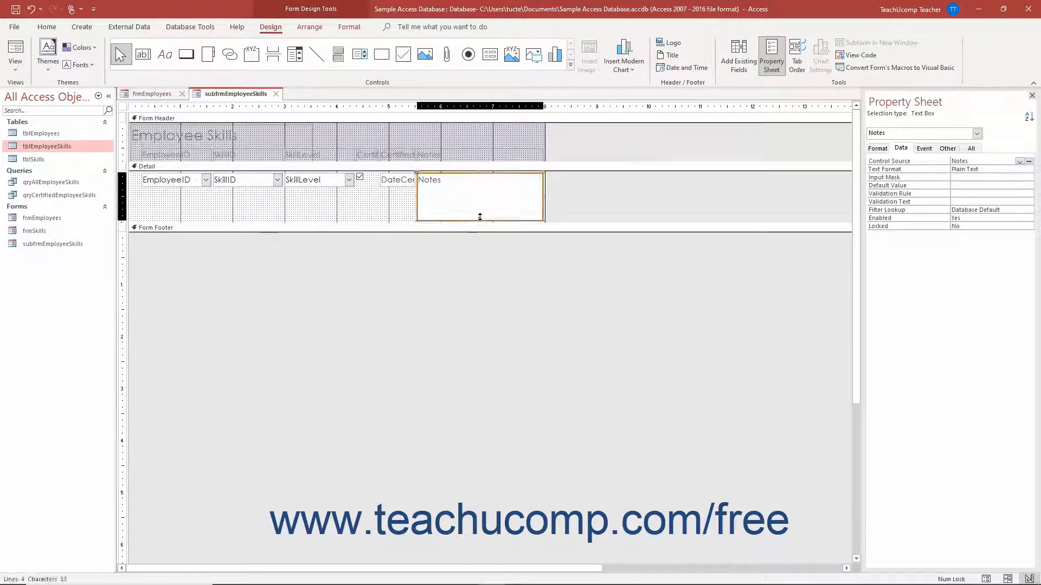
left_click_drag(480, 217, 480, 185)
left_click_drag(400, 224, 402, 191)
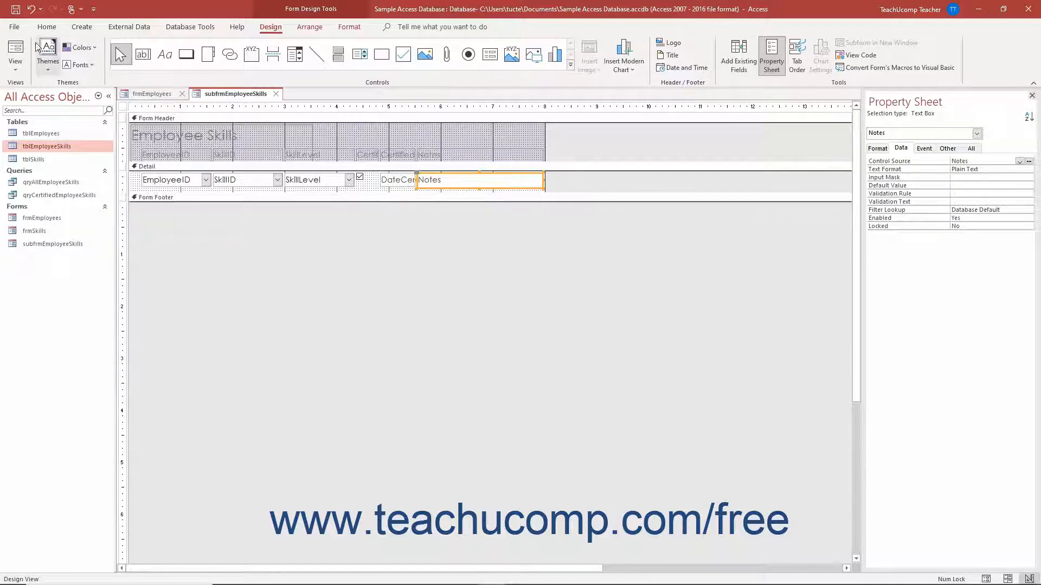
left_click(15, 11)
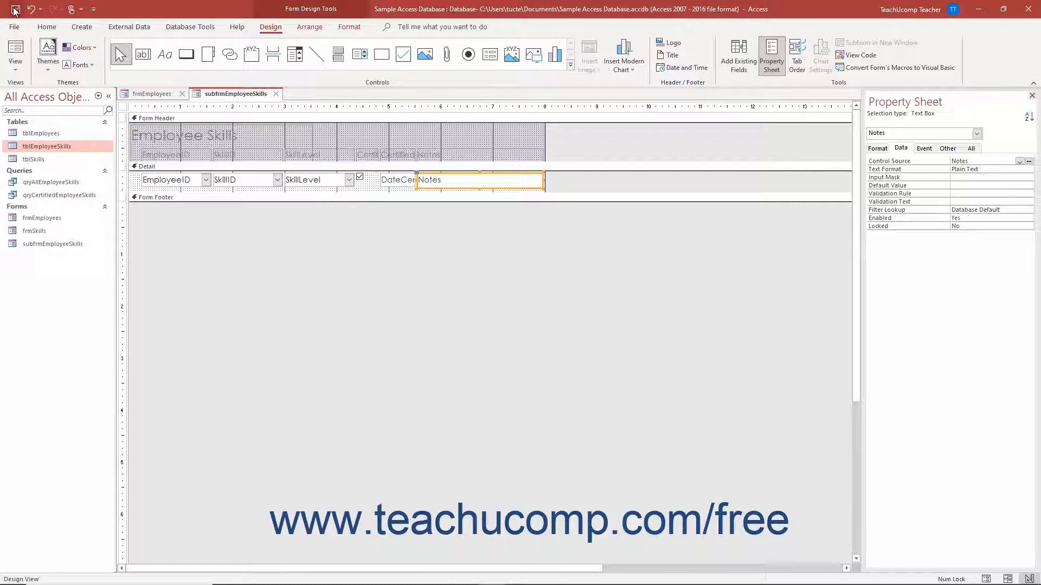
left_click(276, 95)
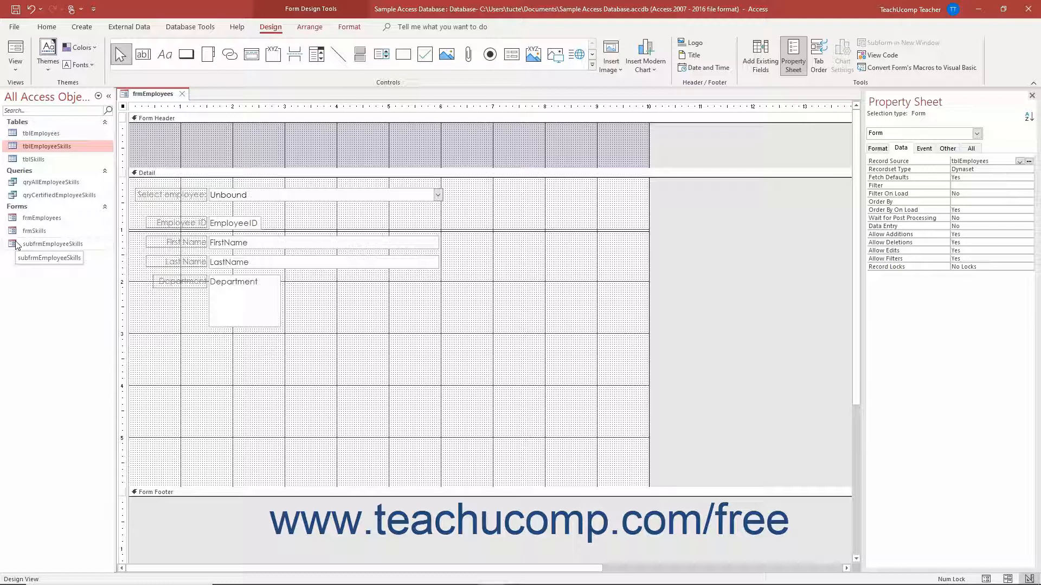
Insert subfrmEmployeeSkills as a subform in the Detail section of frmEmployees, directly below the Department list box
left_click_drag(16, 245, 133, 337)
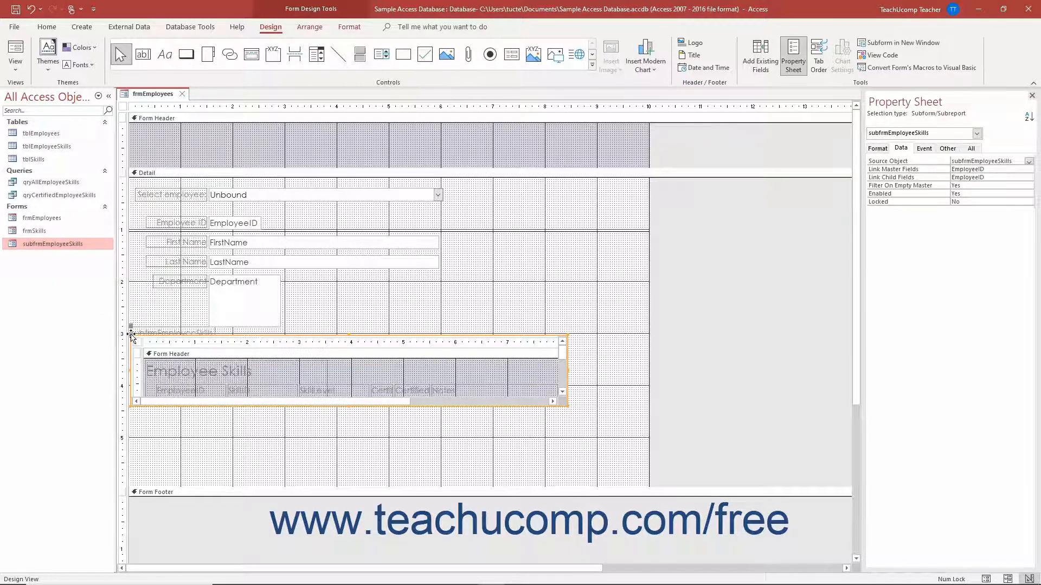
left_click(258, 422)
Set the Default View property of the form inside the subform control to Continuous Forms
left_click(262, 374)
left_click(139, 346)
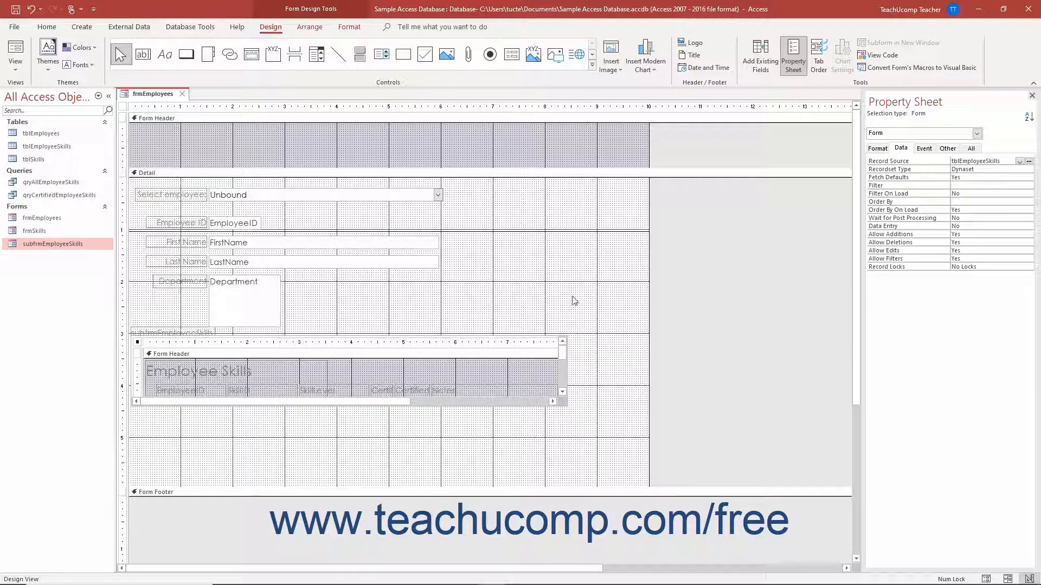
left_click(875, 150)
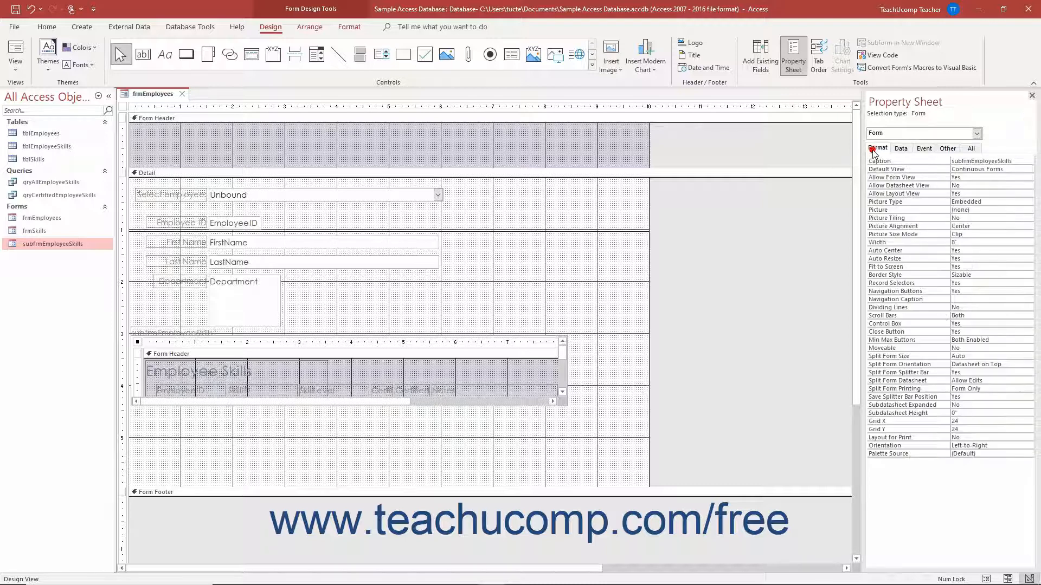
left_click(1005, 169)
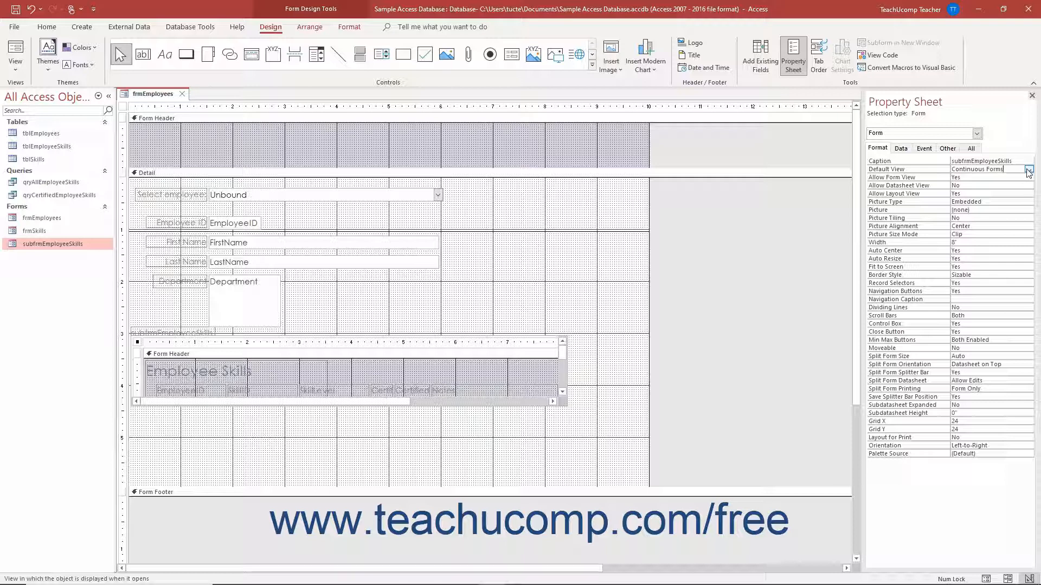
left_click(1028, 170)
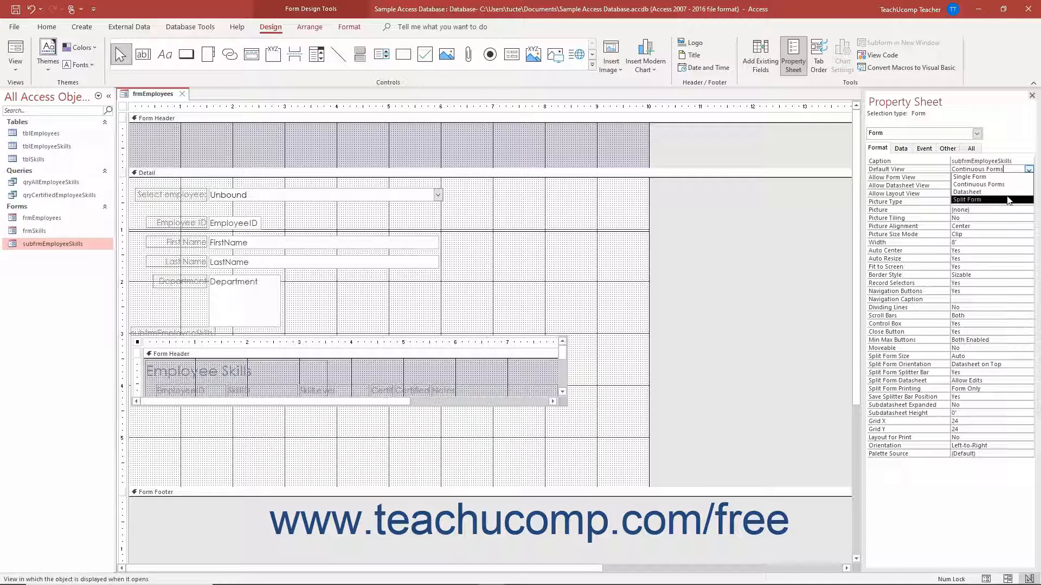
left_click(1006, 184)
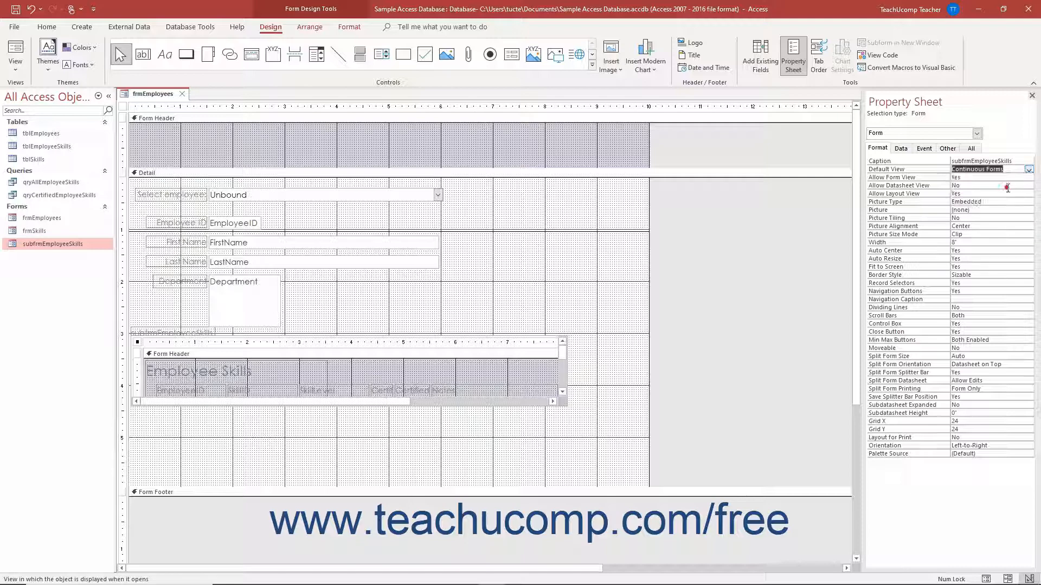
left_click(345, 297)
Preview frmEmployees with its subform in Form View and return to Design View
left_click(22, 59)
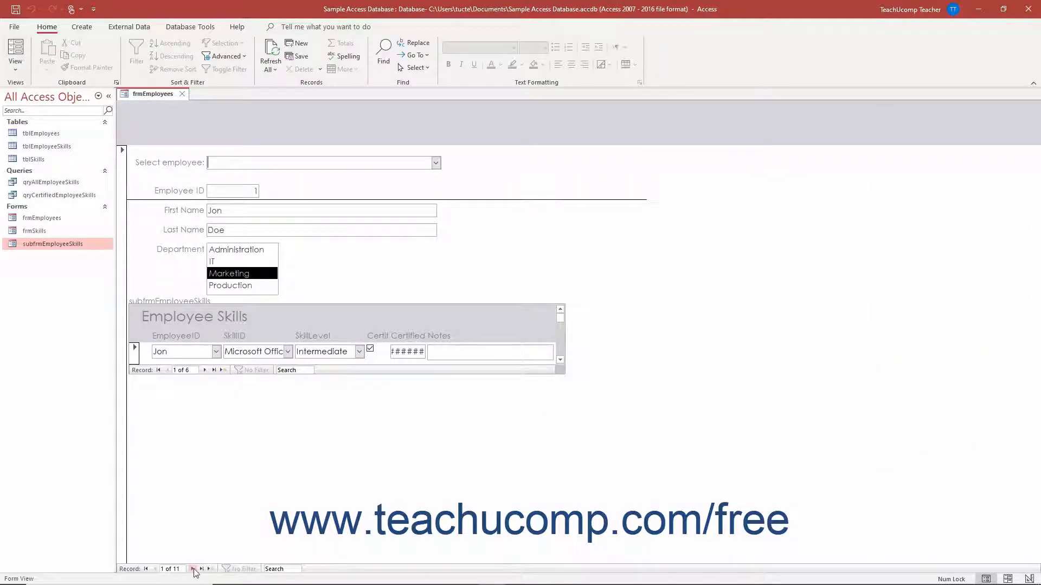
left_click(11, 67)
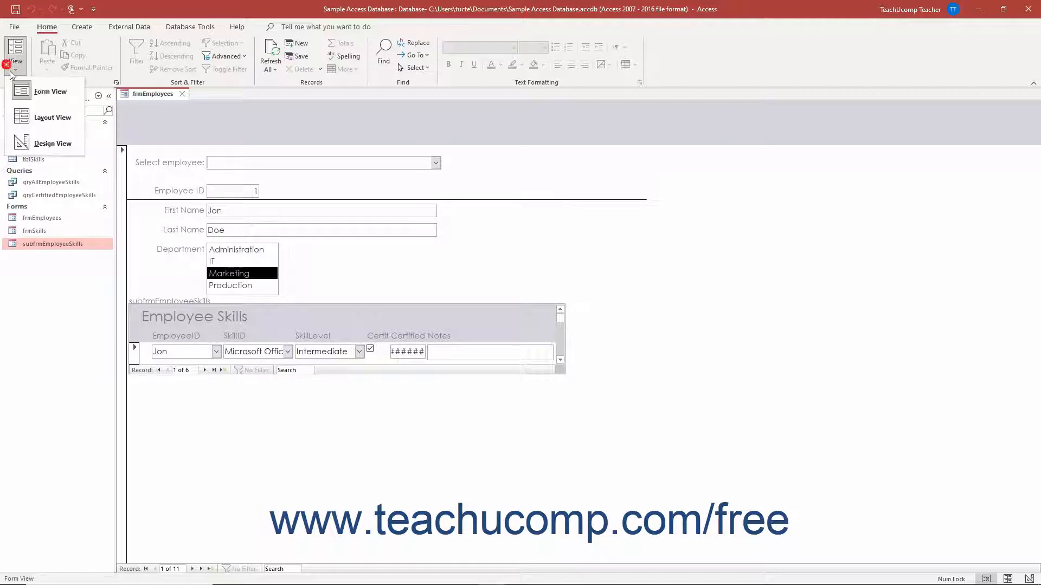
left_click(39, 143)
Extend the subform control downward to a height of 2.75" and check its records in Form View
left_click(261, 343)
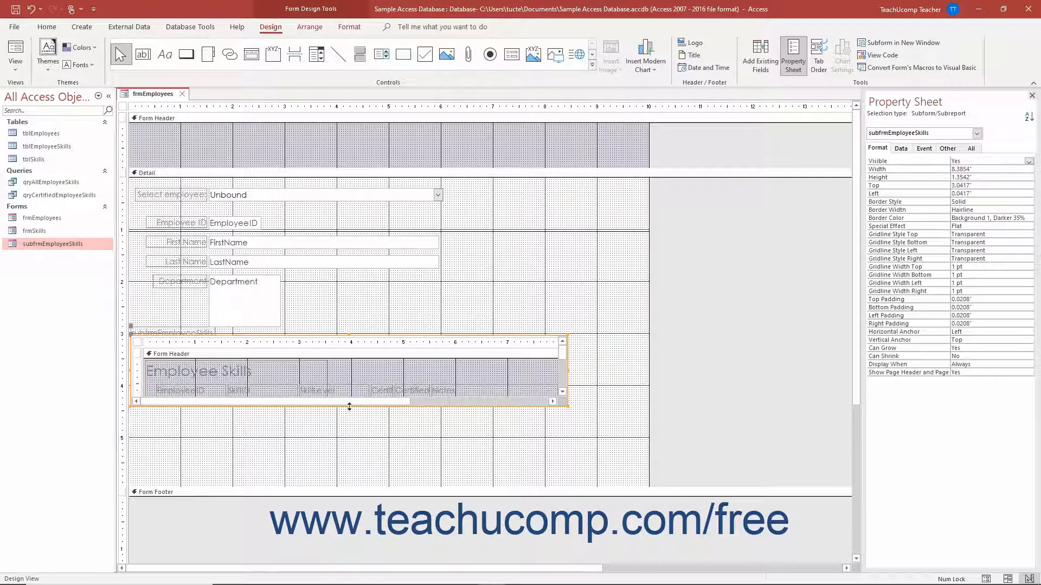
left_click_drag(349, 407, 345, 480)
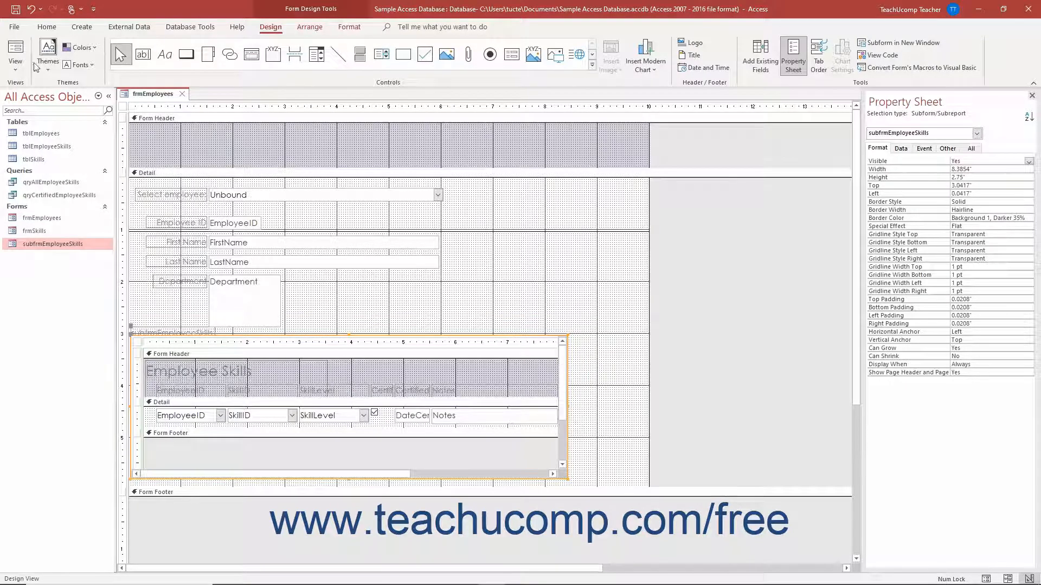
left_click(16, 52)
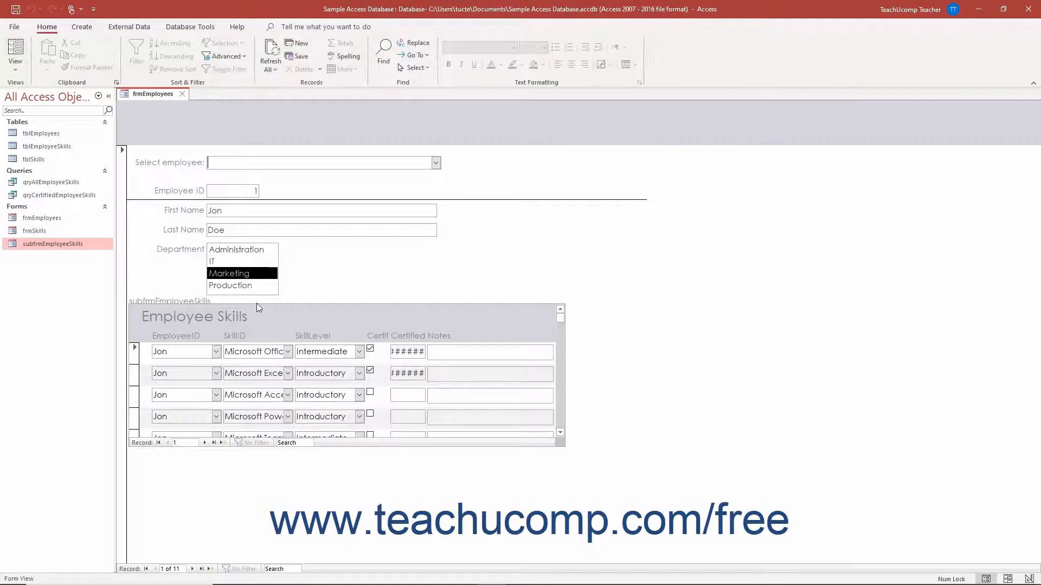
scroll(357, 410, "down", 3)
scroll(358, 410, "up", 3)
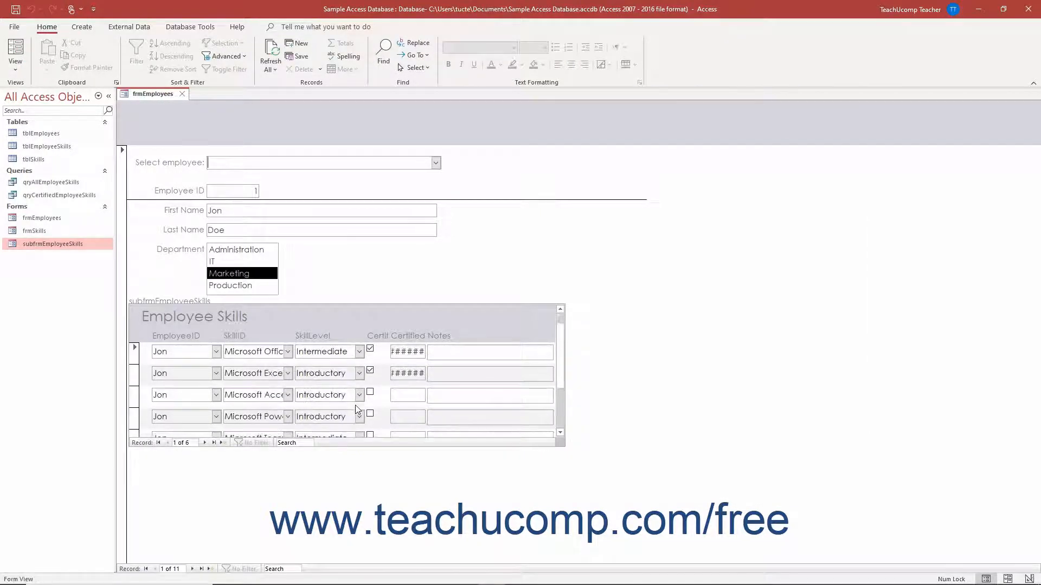
Return frmEmployees to Design View and select the main form to show its format properties
left_click(16, 70)
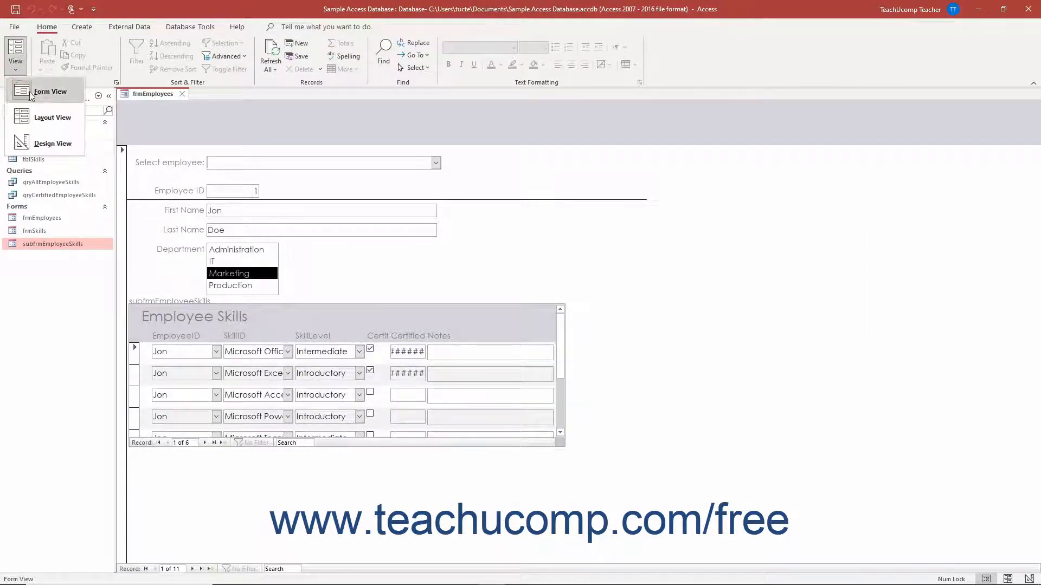
left_click(41, 139)
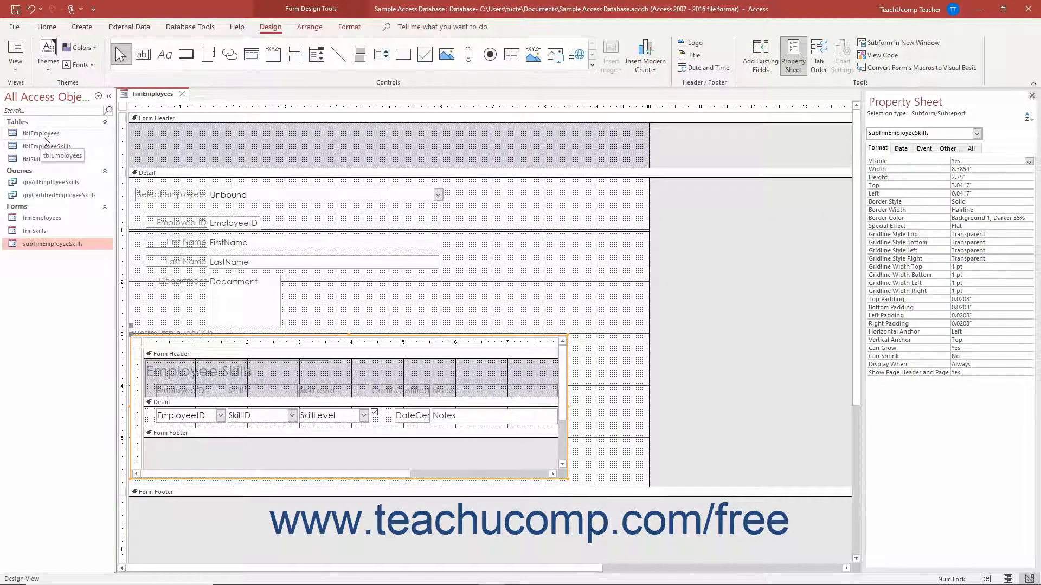
left_click(122, 107)
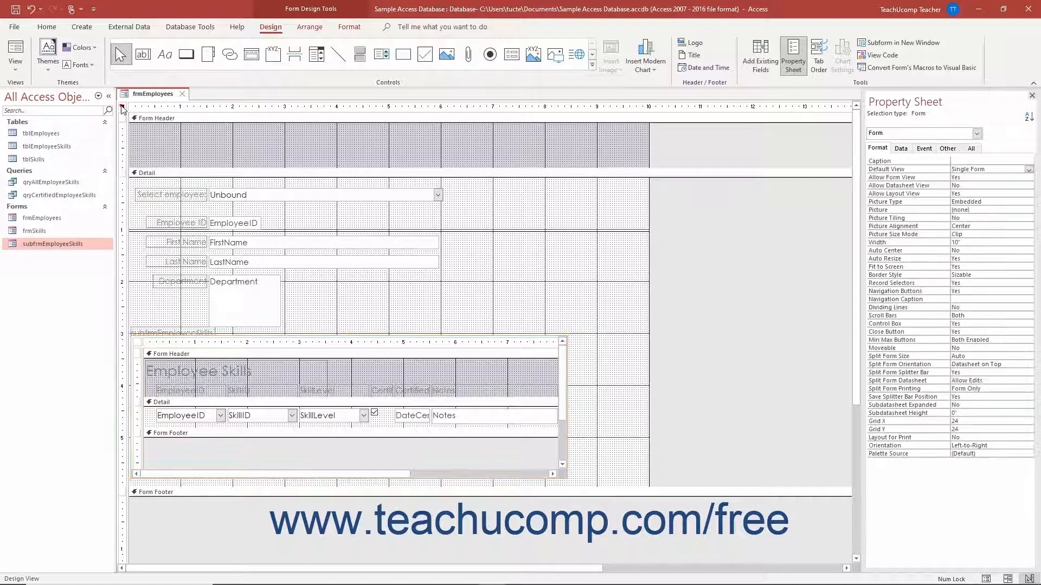